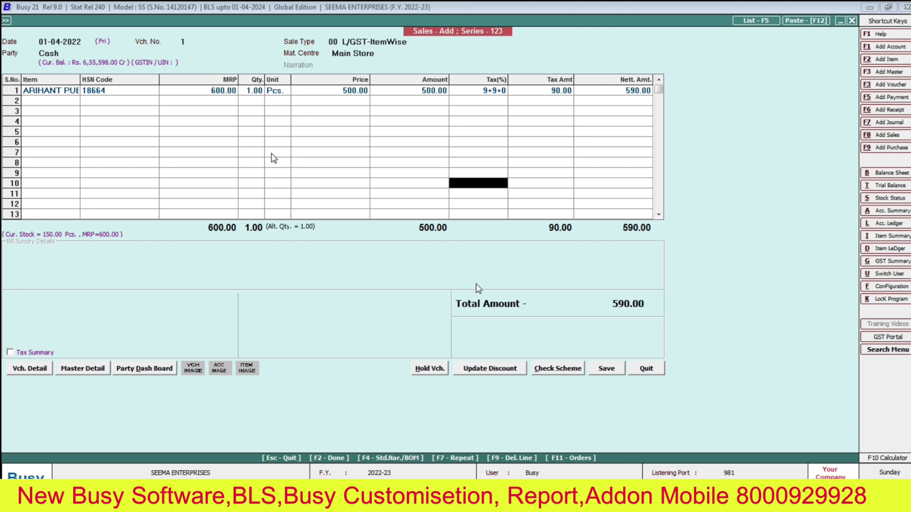
Step: Open the grid column width settings in the advanced POS options of Sales voucher series 123
{"action": "key", "text": "alt+f"}
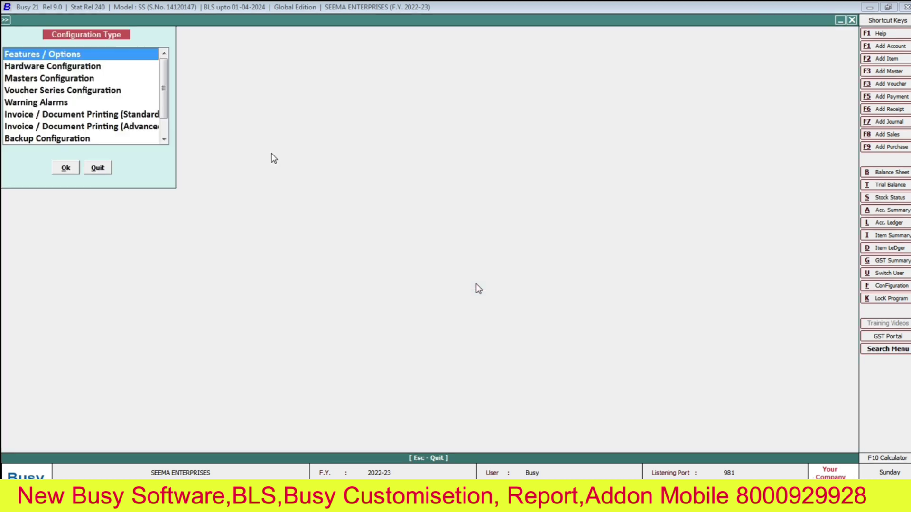
{"action": "key", "text": "Down"}
{"action": "key", "text": "Down"}
{"action": "key", "text": "Down"}
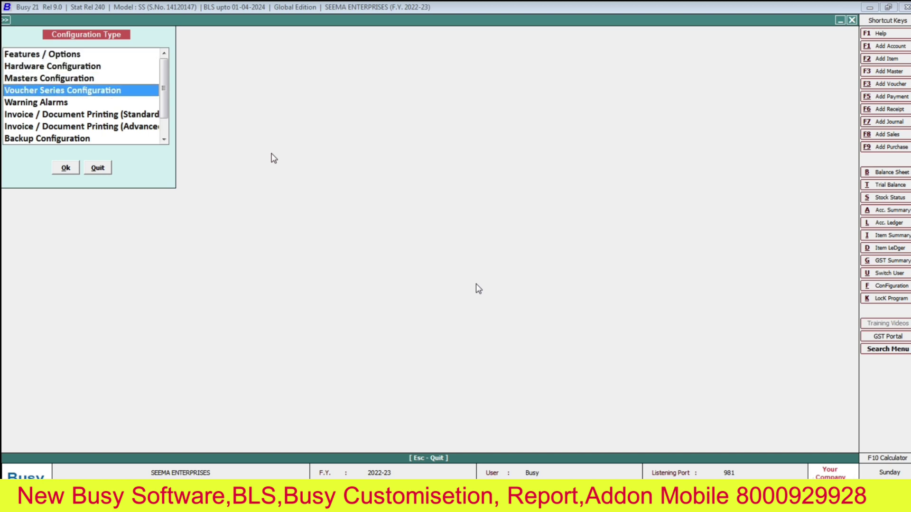
{"action": "key", "text": "Return"}
{"action": "key", "text": "Down"}
{"action": "key", "text": "Down"}
{"action": "key", "text": "Right"}
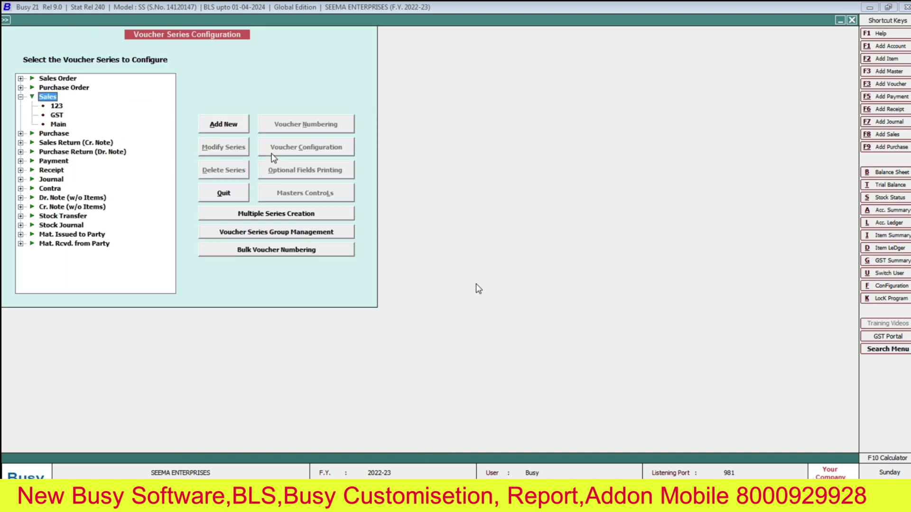
{"action": "key", "text": "Down"}
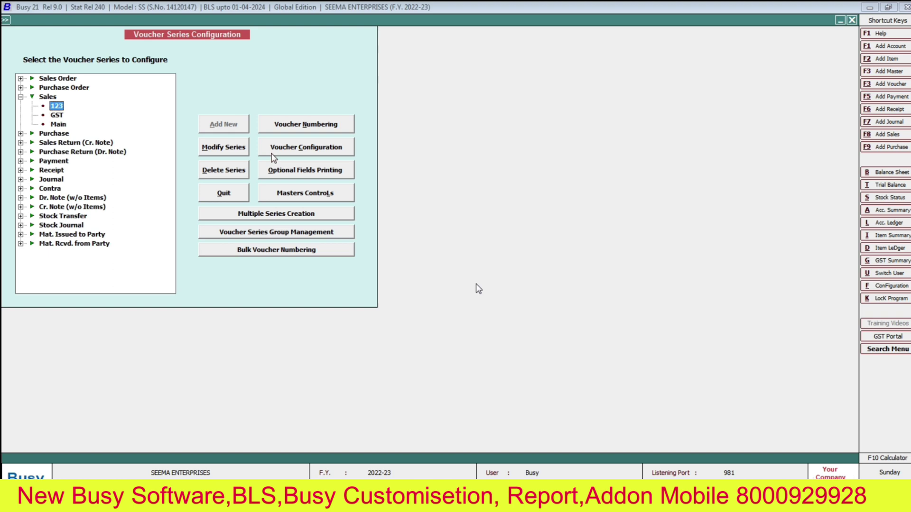
{"action": "left_click", "coordinate": [317, 151]}
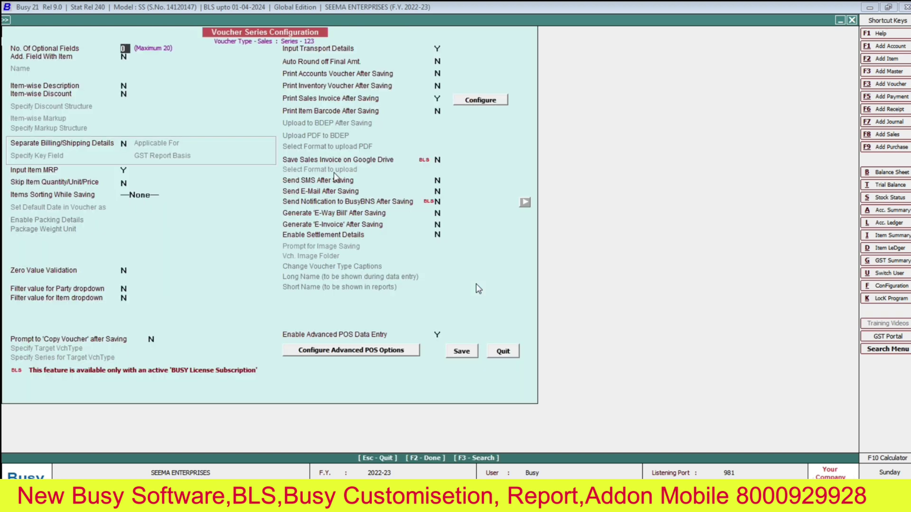
{"action": "left_click", "coordinate": [361, 352]}
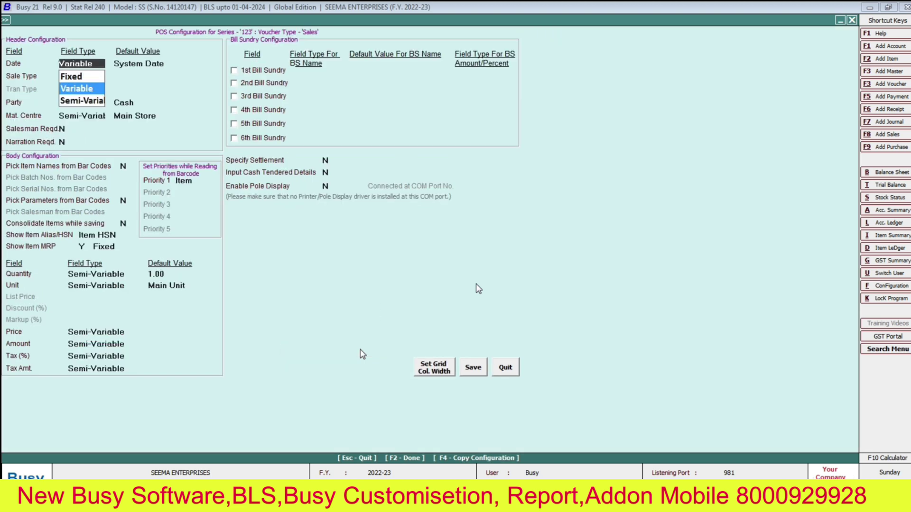
{"action": "left_click", "coordinate": [431, 371]}
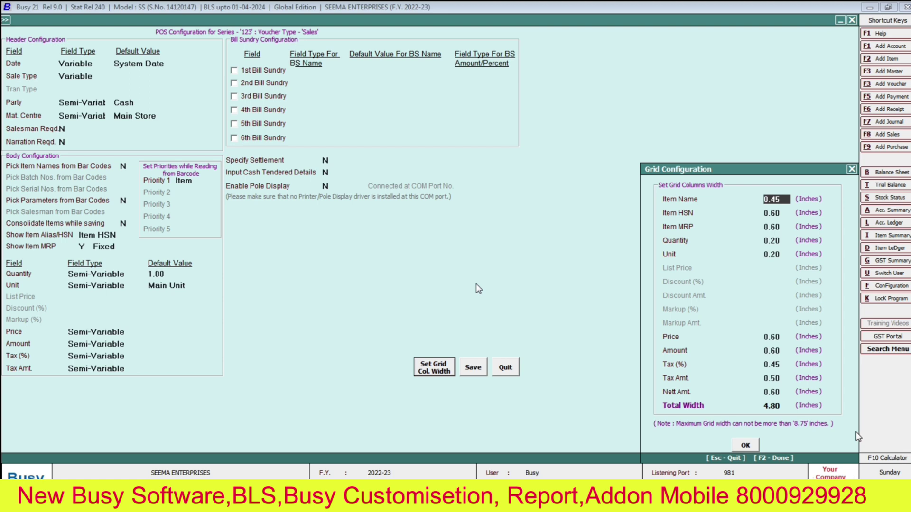
Step: Set the Item Name column width to 2.00 inches and the Item HSN column width to 0.20 inches
{"action": "type", "text": "1.60"}
{"action": "key", "text": "Return"}
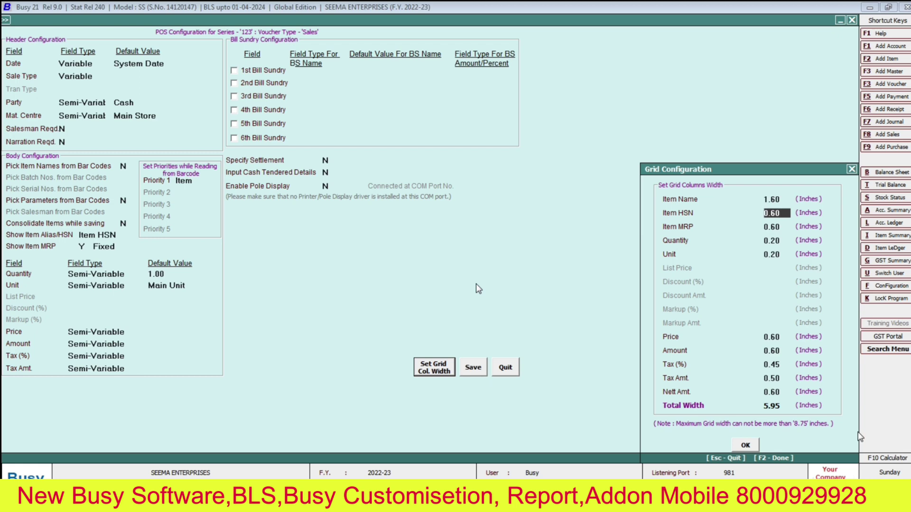
{"action": "key", "text": "Up"}
{"action": "type", "text": "2"}
{"action": "key", "text": "Return"}
{"action": "type", "text": "0.2"}
{"action": "key", "text": "Return"}
Step: Set the Item MRP, Quantity and Unit column widths to 0.30 inches each
{"action": "type", "text": "0."}
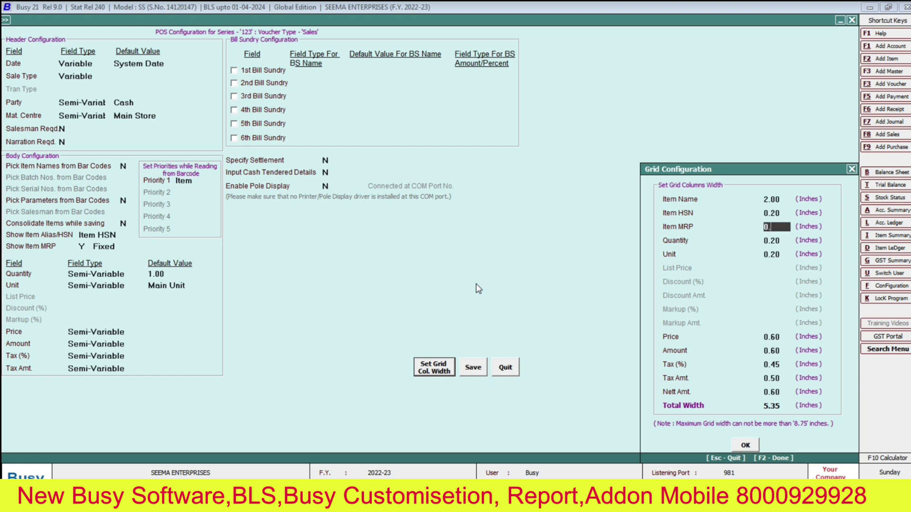
{"action": "type", "text": "3"}
{"action": "key", "text": "Return"}
{"action": "type", "text": "0.3"}
{"action": "key", "text": "Return"}
{"action": "type", "text": "0.3"}
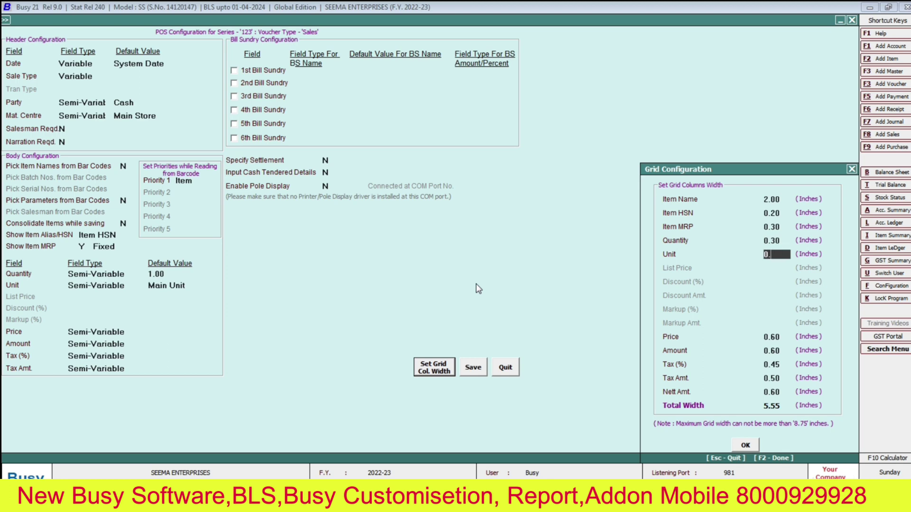
{"action": "key", "text": "Return"}
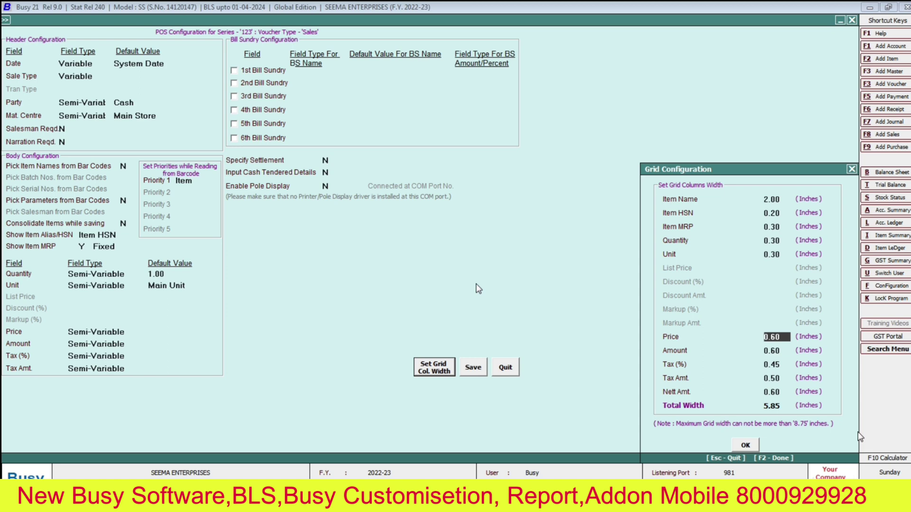
Step: Accept the column widths and save both the POS options and the voucher configuration of series 123
{"action": "left_click", "coordinate": [747, 445]}
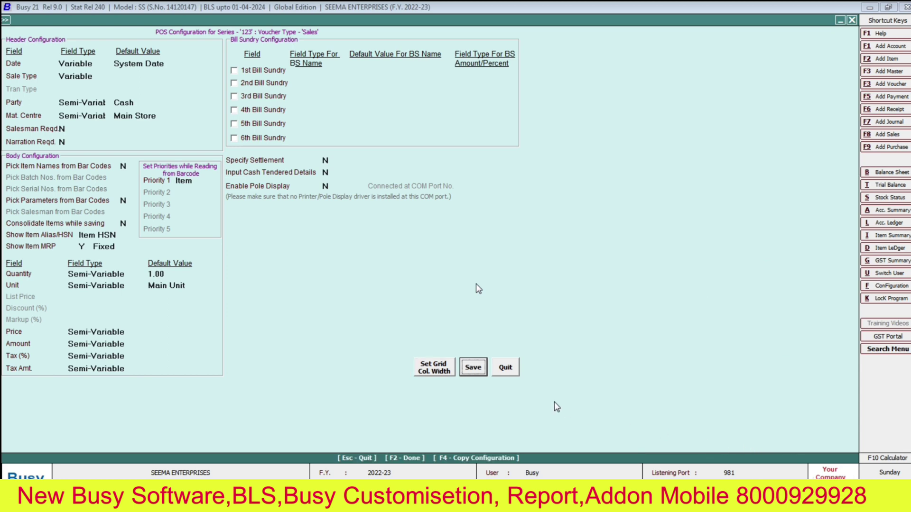
{"action": "left_click", "coordinate": [475, 368]}
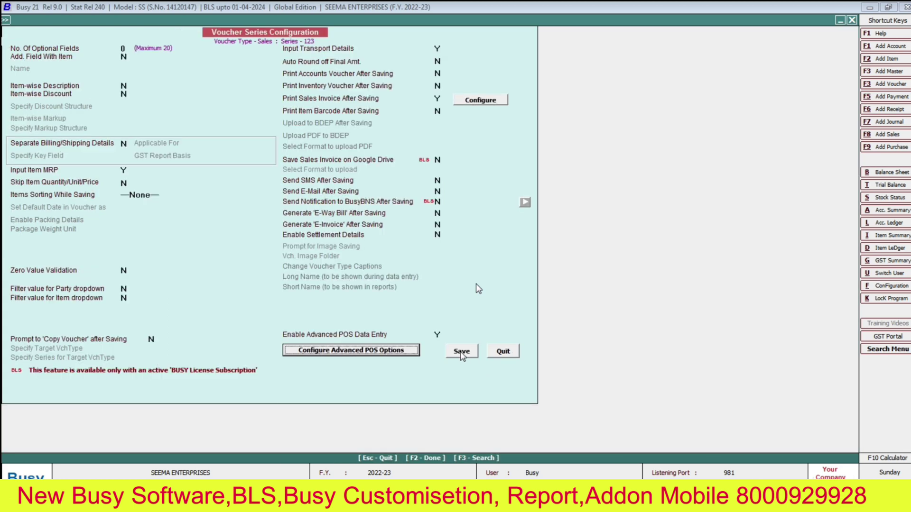
{"action": "left_click", "coordinate": [461, 351]}
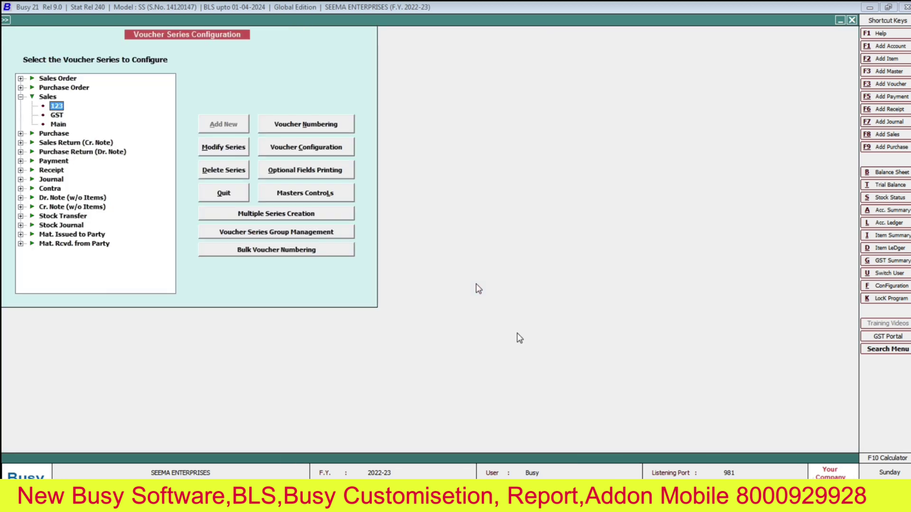
Step: Leave the configuration and quit the open sales voucher without saving it
{"action": "key", "text": "Escape"}
{"action": "key", "text": "Escape"}
{"action": "key", "text": "Escape"}
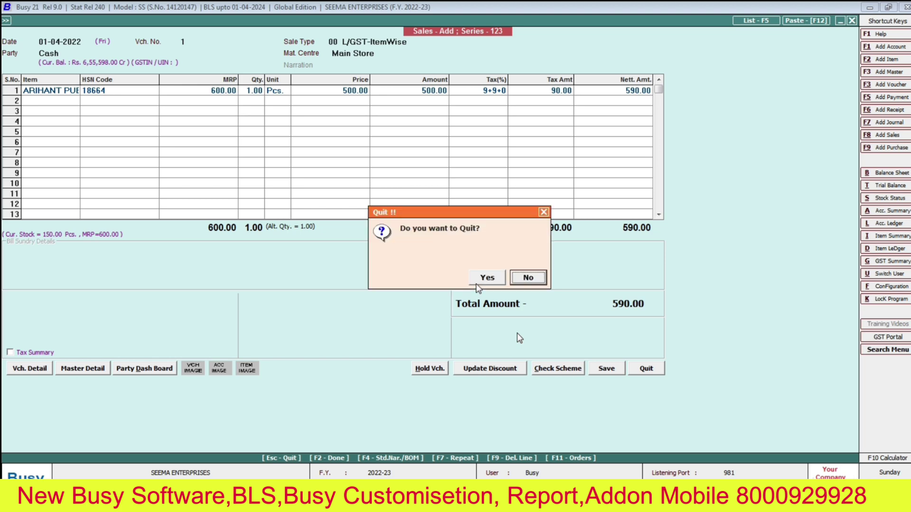
{"action": "key", "text": "Left"}
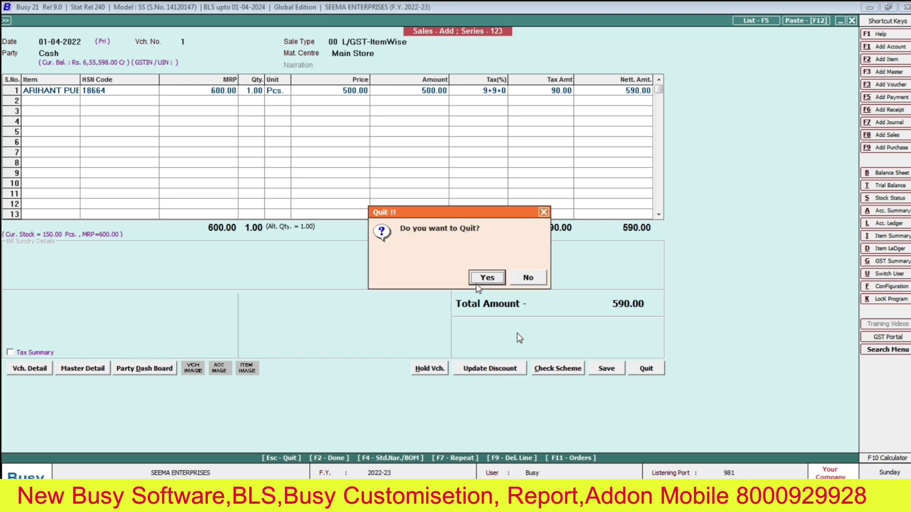
{"action": "key", "text": "Return"}
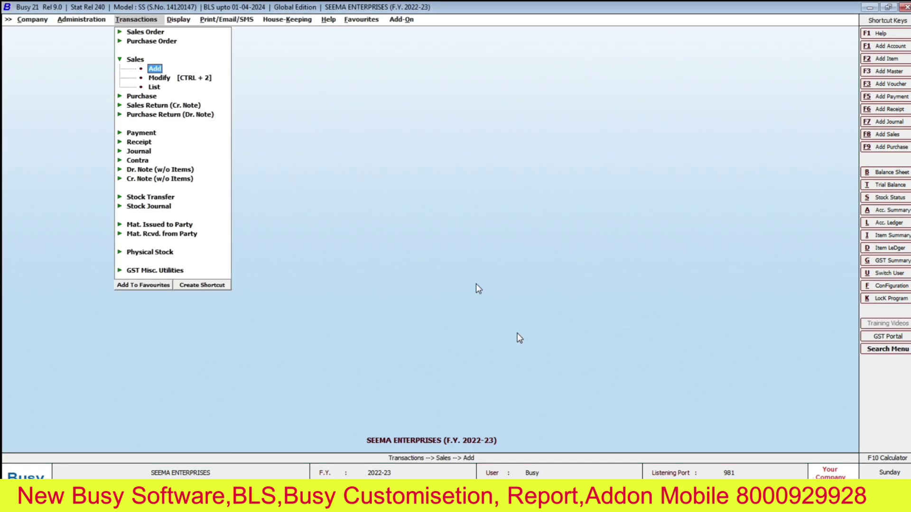
Step: Start a new sales voucher in POS data entry mode
{"action": "key", "text": "Return"}
{"action": "key", "text": "Right"}
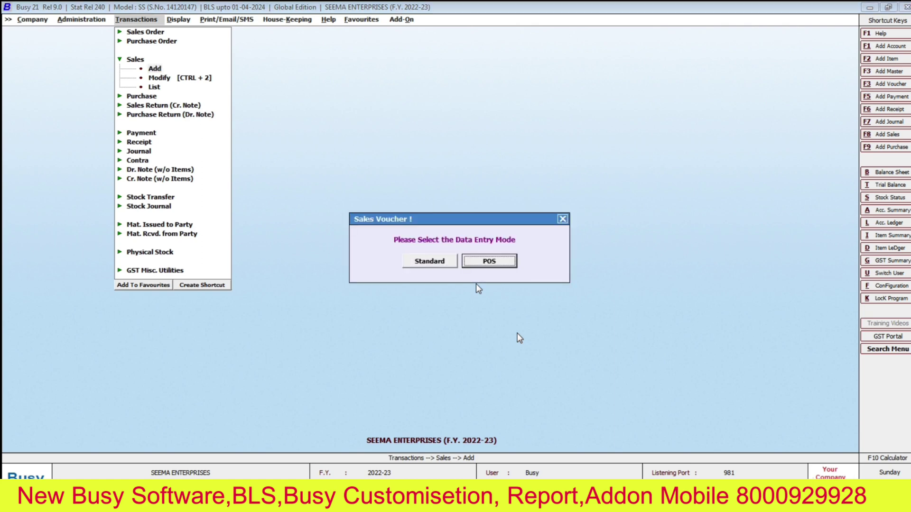
{"action": "key", "text": "Return"}
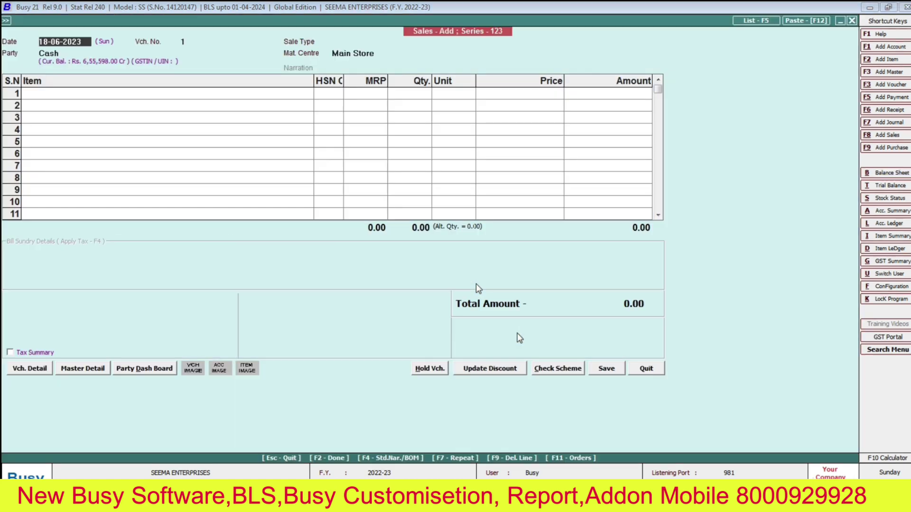
Step: Date the voucher 01-04-2022 with sale type L/GST-ItemWise and enter item ARIHANT PUB- ENGLISH -1 in the first row
{"action": "key", "text": "Return"}
{"action": "key", "text": "Return"}
{"action": "type", "text": "1.04"}
{"action": "key", "text": "Return"}
{"action": "key", "text": "Return"}
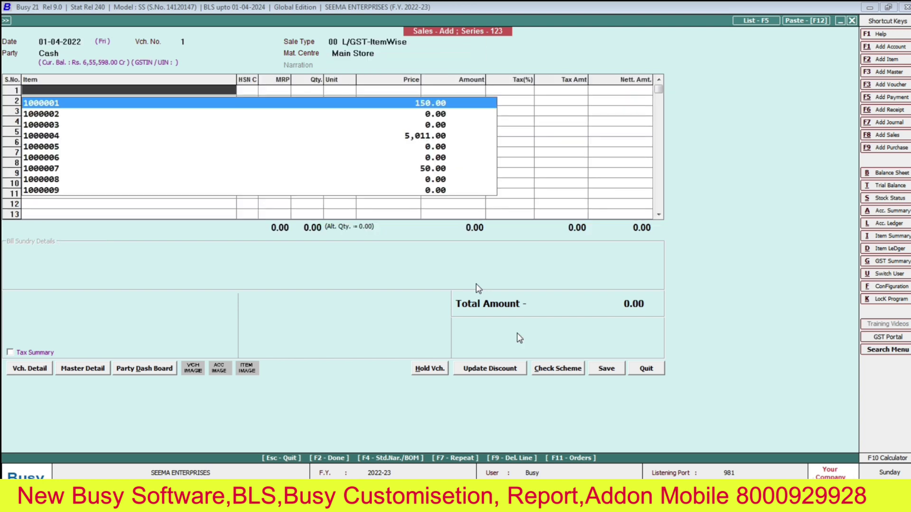
{"action": "key", "text": "Return"}
{"action": "key", "text": "Return"}
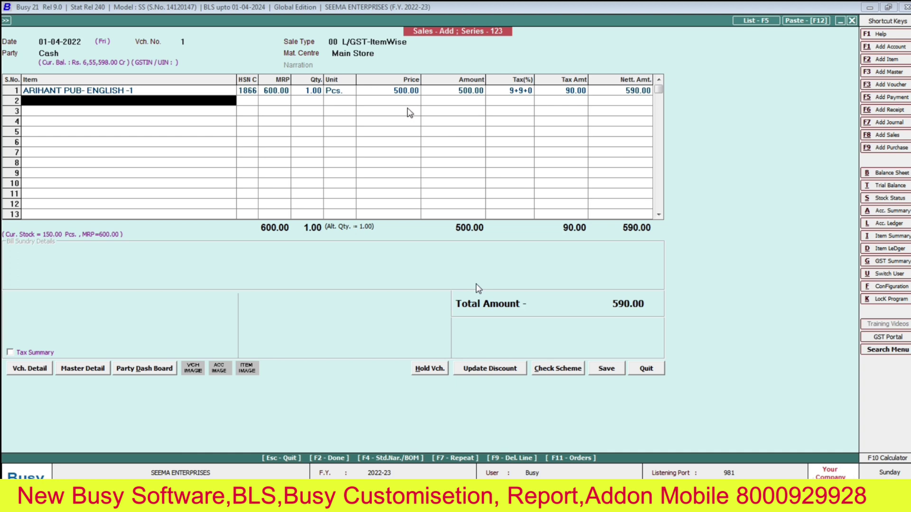
Step: Reopen the grid column width settings for Sales series 123 to adjust the voucher layout again
{"action": "key", "text": "alt+f"}
{"action": "key", "text": "Down"}
{"action": "key", "text": "Down"}
{"action": "key", "text": "Down"}
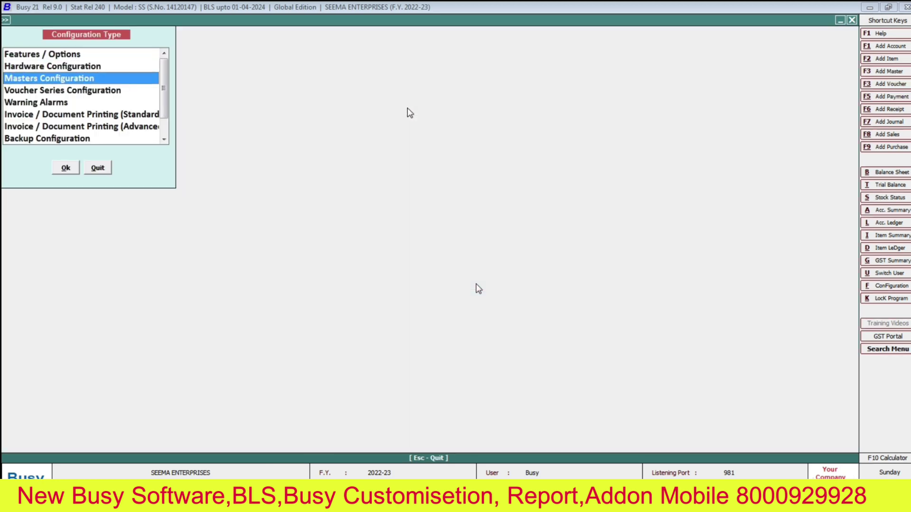
{"action": "key", "text": "Return"}
{"action": "key", "text": "Down"}
{"action": "key", "text": "Down"}
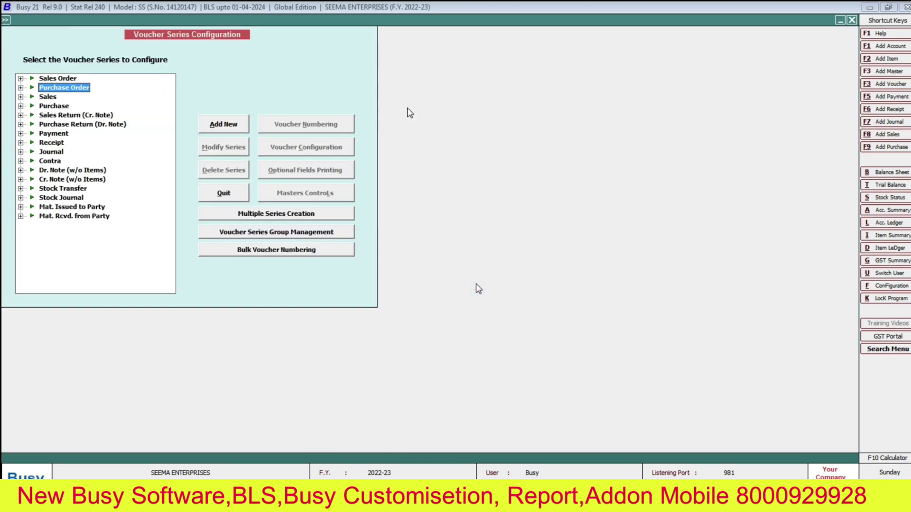
{"action": "key", "text": "Right"}
{"action": "key", "text": "Down"}
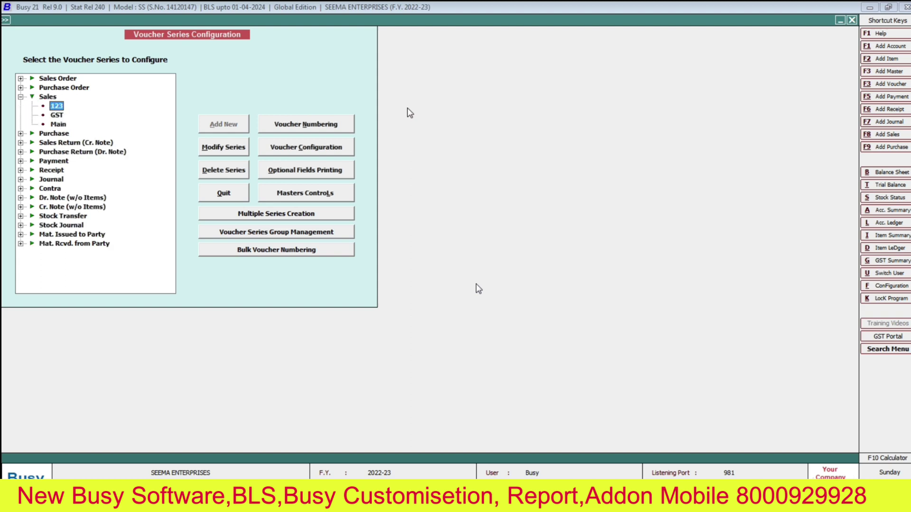
{"action": "left_click", "coordinate": [312, 150]}
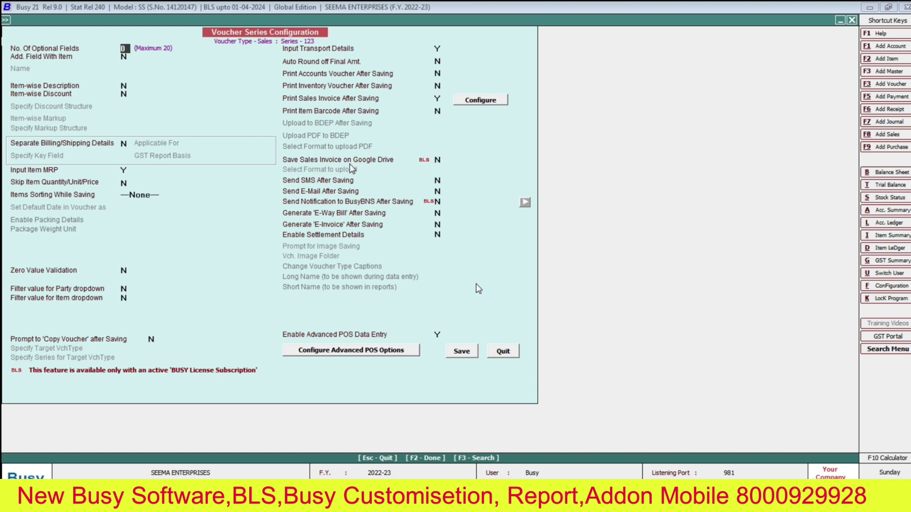
{"action": "left_click", "coordinate": [346, 353]}
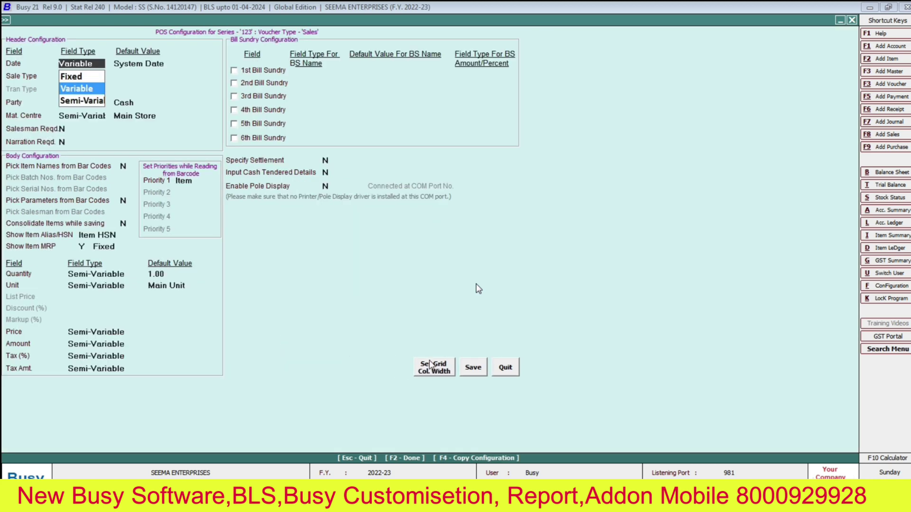
{"action": "left_click", "coordinate": [434, 370]}
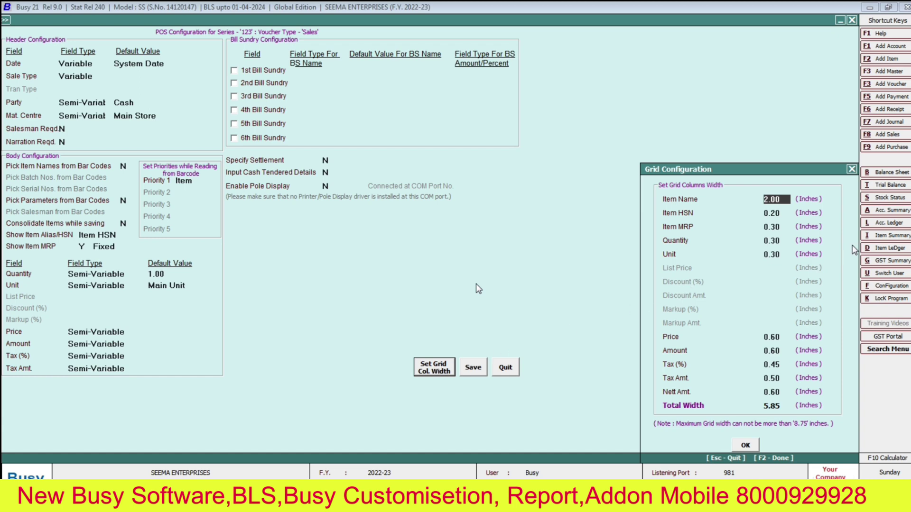
Step: Set the Item HSN column width to 0.40 inches
{"action": "key", "text": "Down"}
{"action": "key", "text": "Down"}
{"action": "key", "text": "Down"}
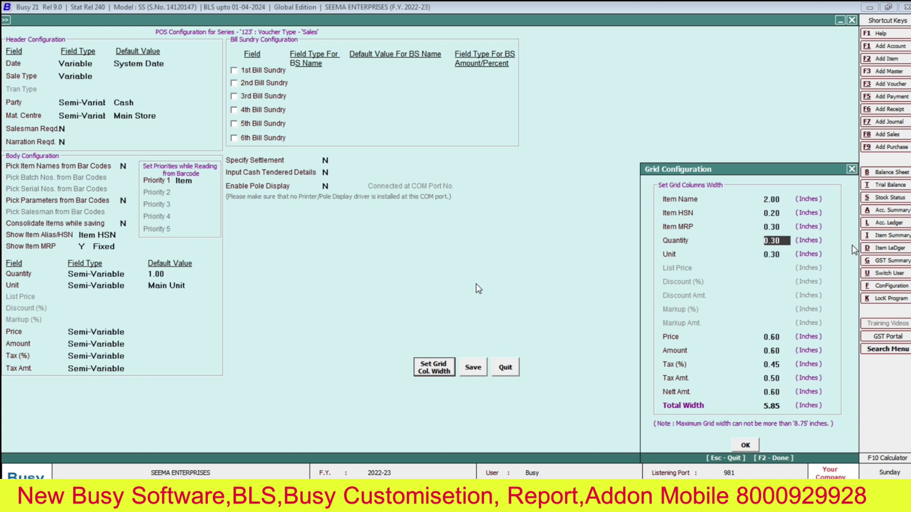
{"action": "key", "text": "Up"}
{"action": "key", "text": "Down"}
{"action": "key", "text": "Up"}
{"action": "key", "text": "Up"}
{"action": "type", "text": "0.40"}
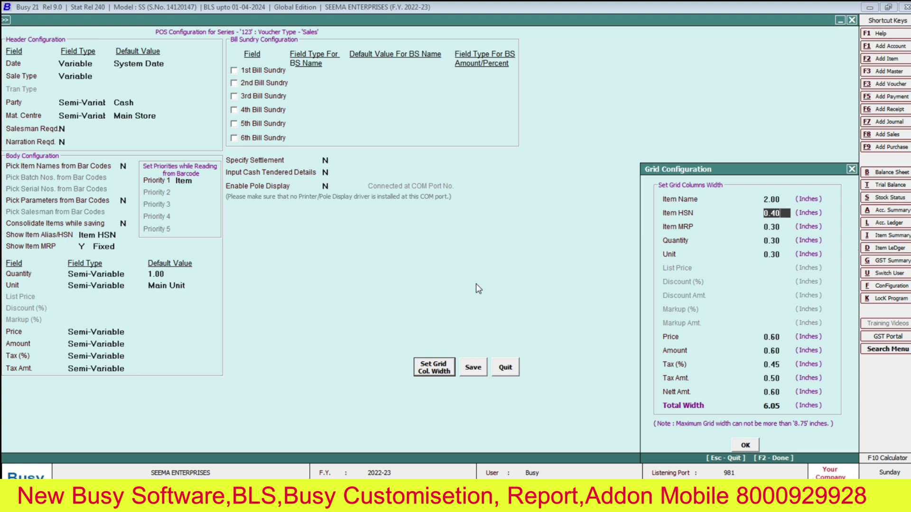
{"action": "key", "text": "Return"}
Step: Set the Price and Amount column widths to 0.40 inches each
{"action": "key", "text": "Return"}
{"action": "key", "text": "Return"}
{"action": "key", "text": "Return"}
{"action": "key", "text": "Return"}
{"action": "key", "text": "Up"}
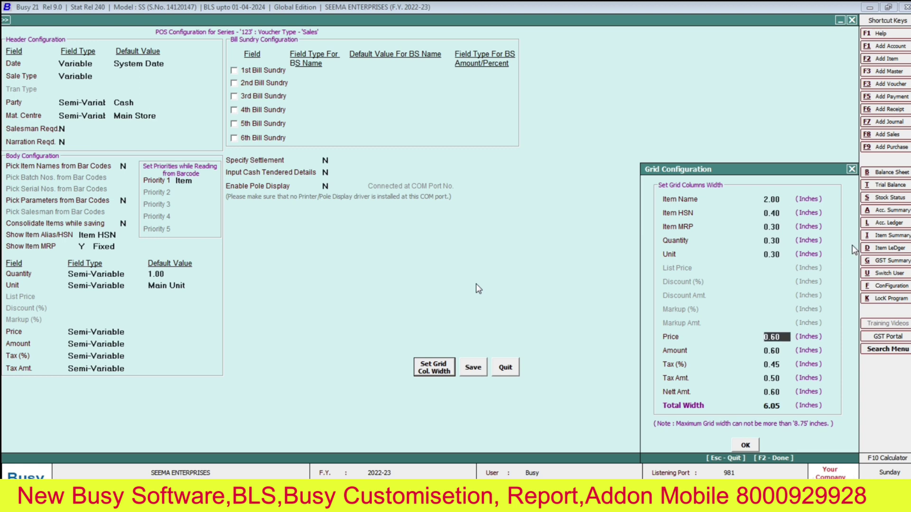
{"action": "type", "text": "0.40"}
{"action": "key", "text": "Return"}
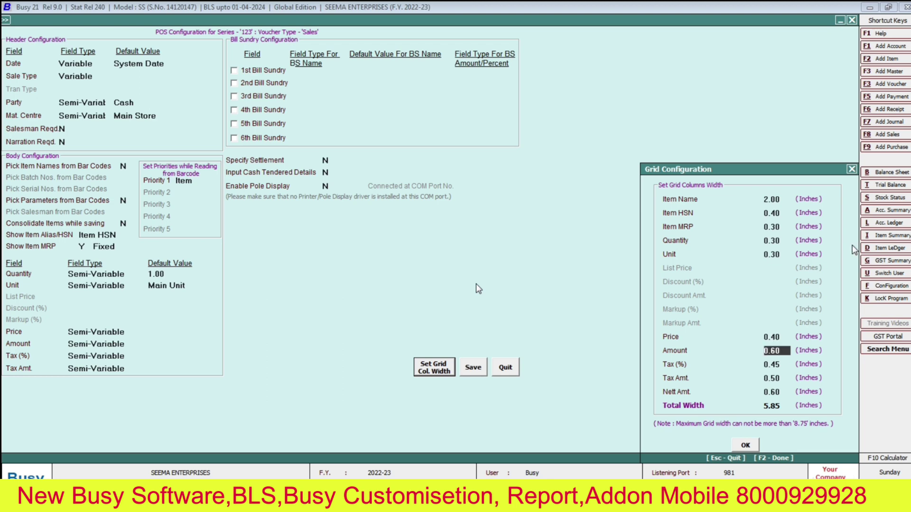
{"action": "type", "text": "0.40"}
{"action": "key", "text": "Return"}
{"action": "key", "text": "Up"}
{"action": "key", "text": "Up"}
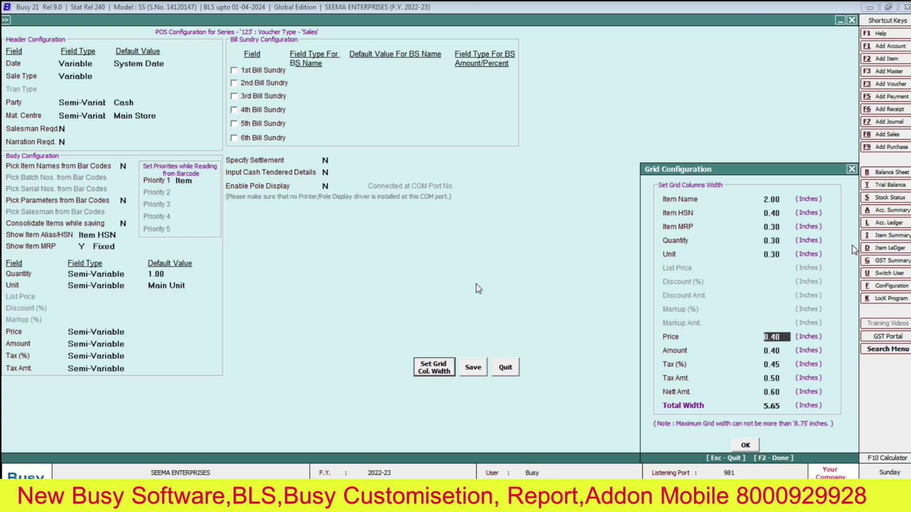
Step: Set the Price and Amount column widths to 0.50 inches each
{"action": "type", "text": "0.50"}
{"action": "key", "text": "Return"}
{"action": "type", "text": "0.50"}
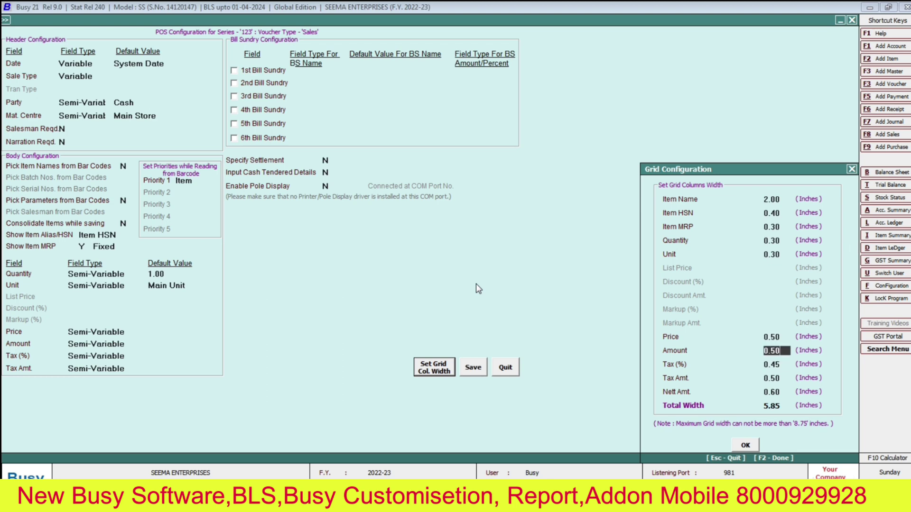
{"action": "key", "text": "Return"}
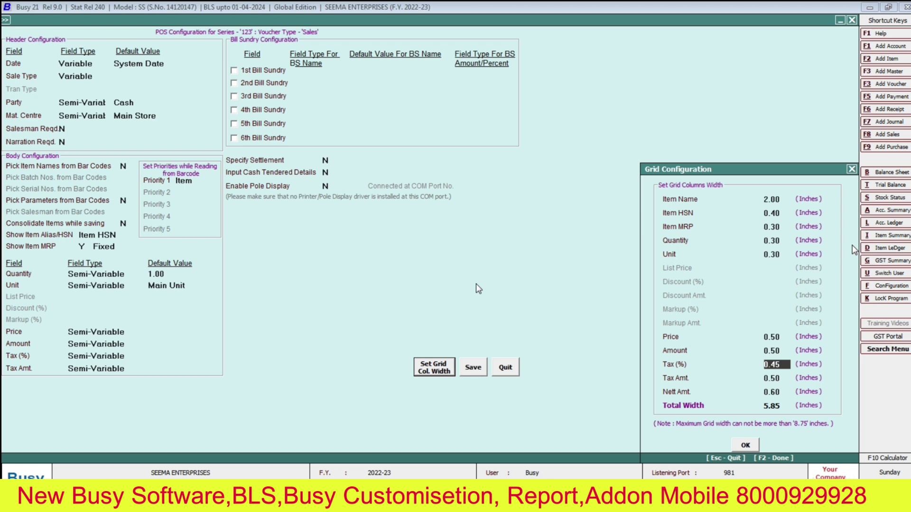
Step: Save the grid column widths with the POS configuration for Sales series 123 and leave the series configuration
{"action": "key", "text": "Return"}
{"action": "key", "text": "F2"}
{"action": "key", "text": "F2"}
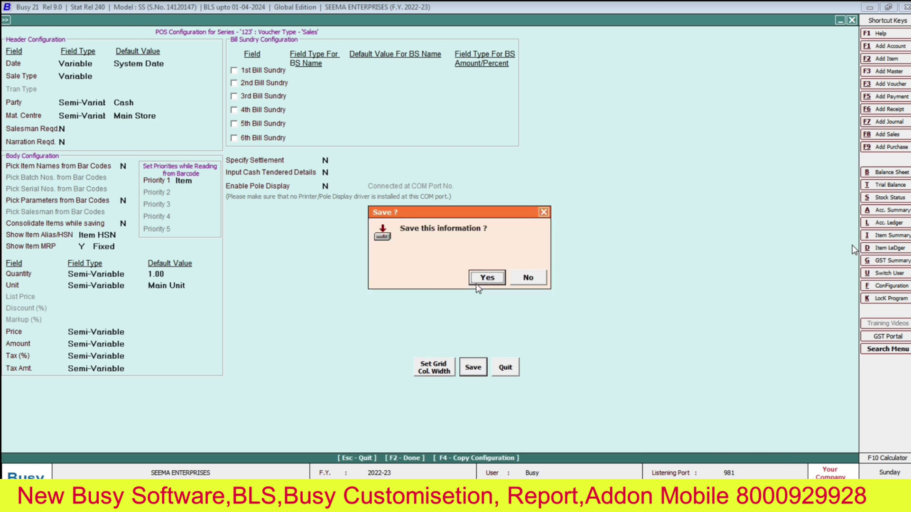
{"action": "key", "text": "Return"}
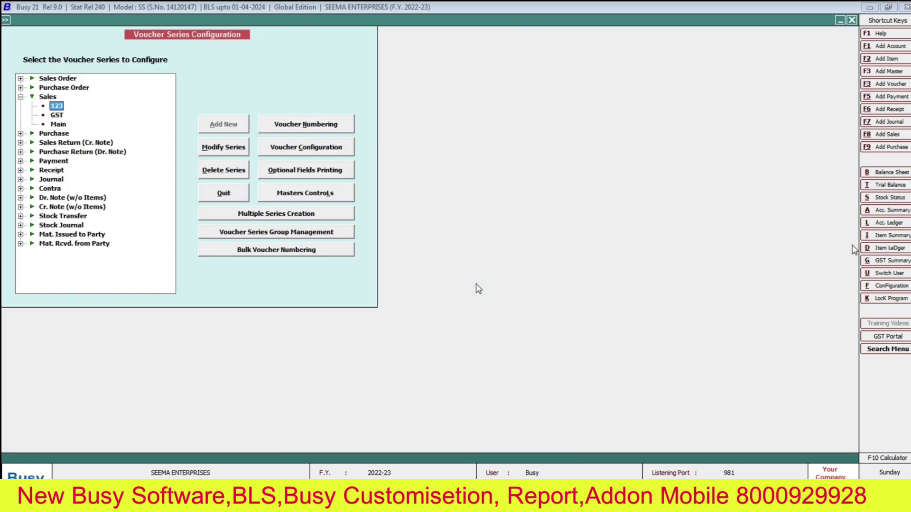
{"action": "key", "text": "Escape"}
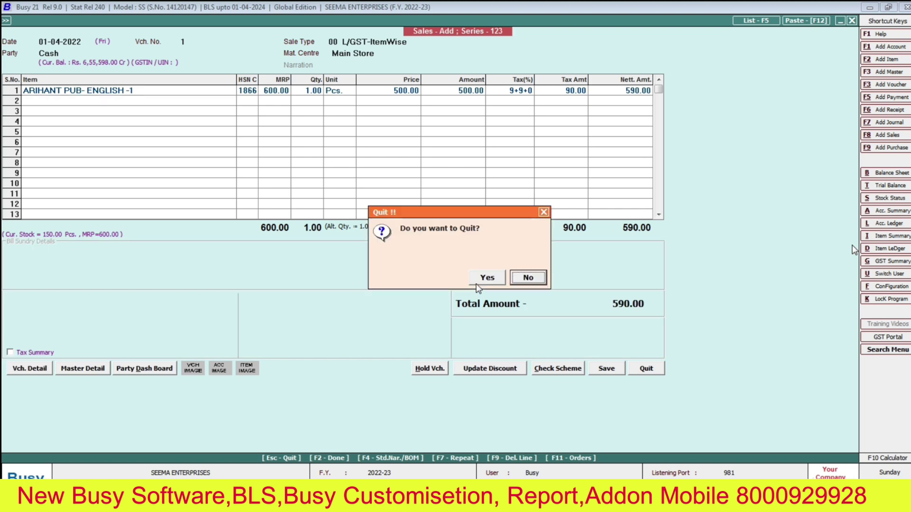
Step: Quit the open sales voucher of series 123 without saving it
{"action": "key", "text": "Escape"}
{"action": "key", "text": "Up"}
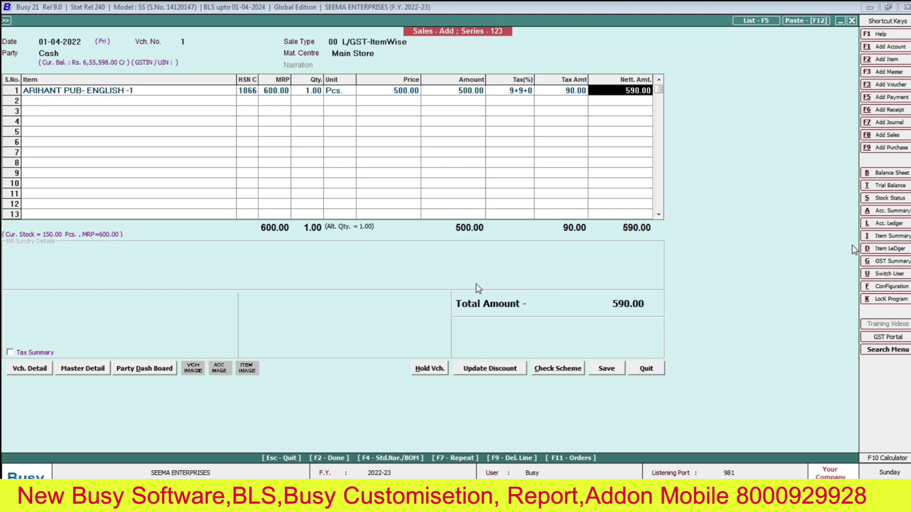
{"action": "key", "text": "Escape"}
{"action": "left_click", "coordinate": [477, 284]}
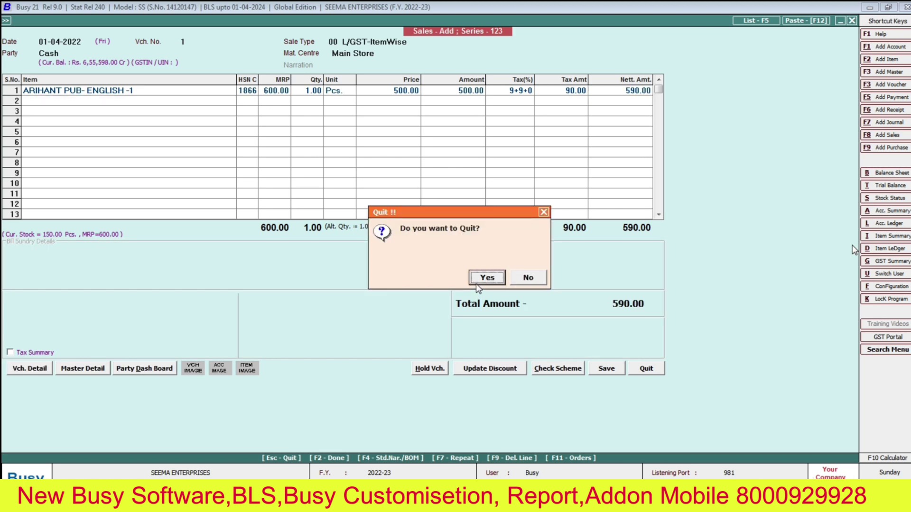
{"action": "key", "text": "Return"}
Step: Start a POS sales voucher dated 01-04-2022 with sale type L/GST-ItemWise and add the item ARIHANT PUB- ENGLISH -1
{"action": "key", "text": "Right"}
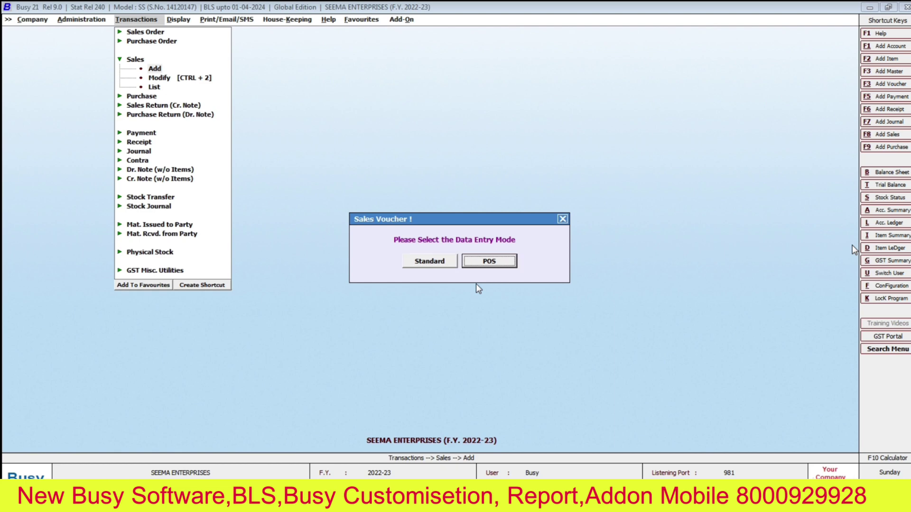
{"action": "key", "text": "Return"}
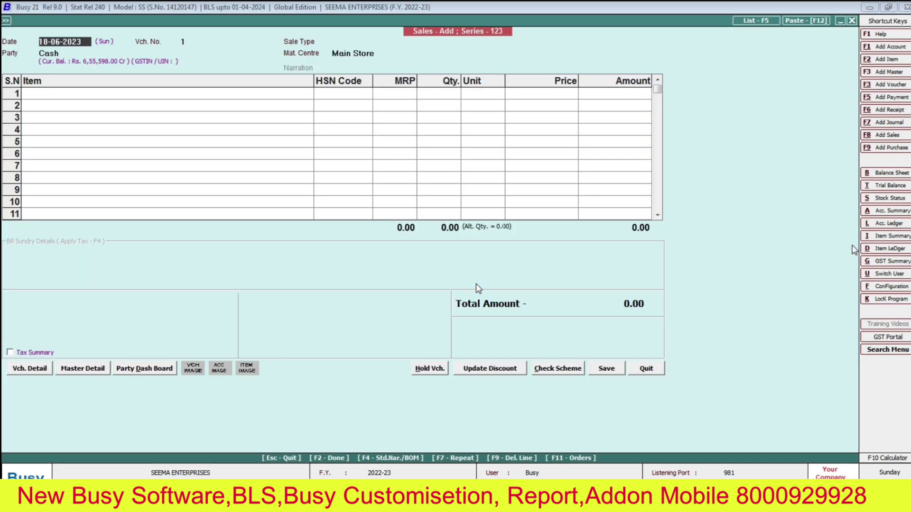
{"action": "key", "text": "Return"}
{"action": "key", "text": "Return"}
{"action": "key", "text": "Return"}
{"action": "key", "text": "Return"}
{"action": "type", "text": "01-04-2022"}
{"action": "key", "text": "Return"}
{"action": "key", "text": "Return"}
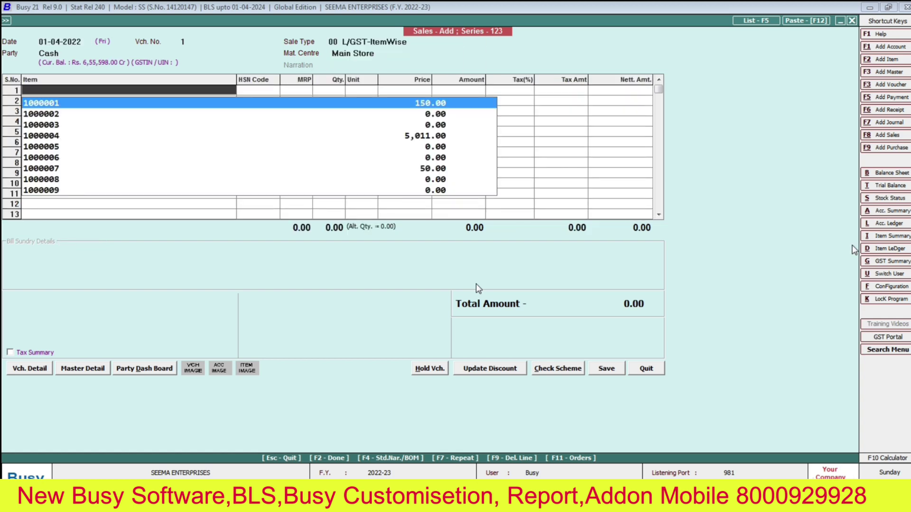
{"action": "key", "text": "Return"}
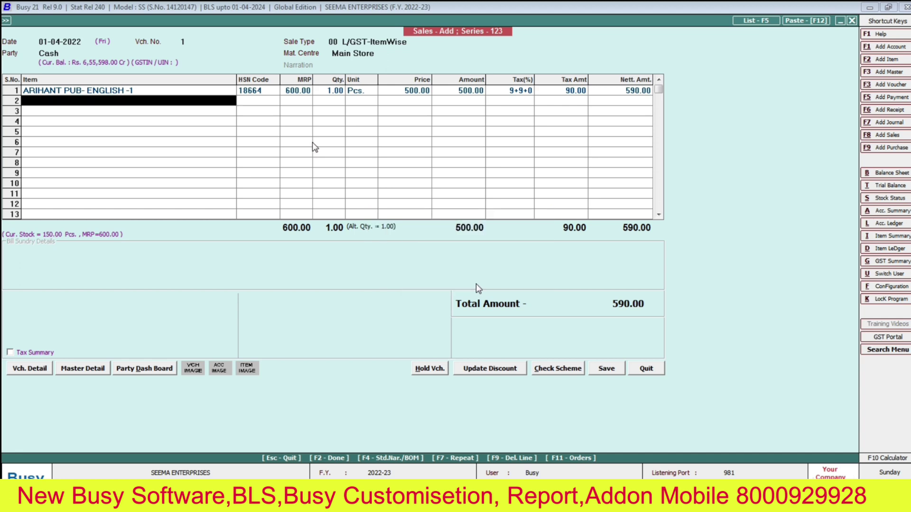
Step: Discard the test sales voucher and return to the main screen
{"action": "key", "text": "Escape"}
{"action": "key", "text": "Left"}
{"action": "key", "text": "Return"}
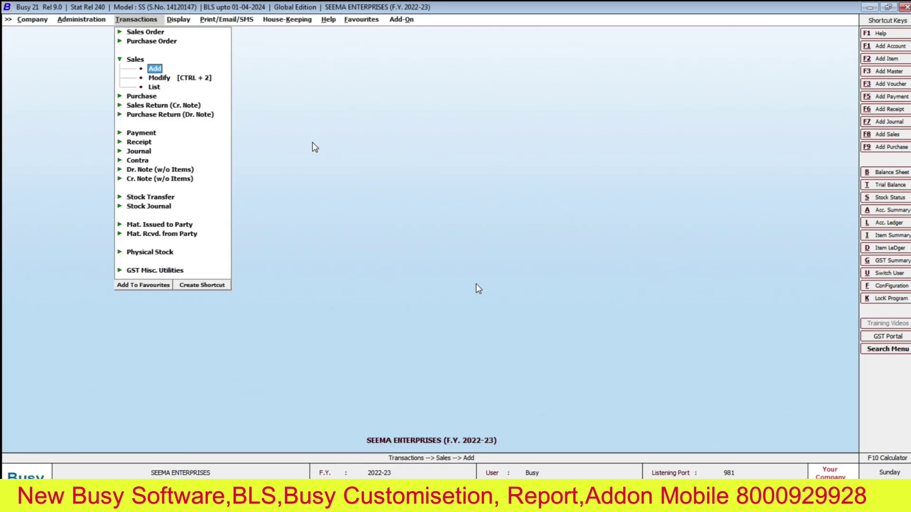
{"action": "key", "text": "Up"}
{"action": "key", "text": "Up"}
{"action": "key", "text": "Up"}
{"action": "key", "text": "Return"}
{"action": "key", "text": "Down"}
{"action": "key", "text": "Return"}
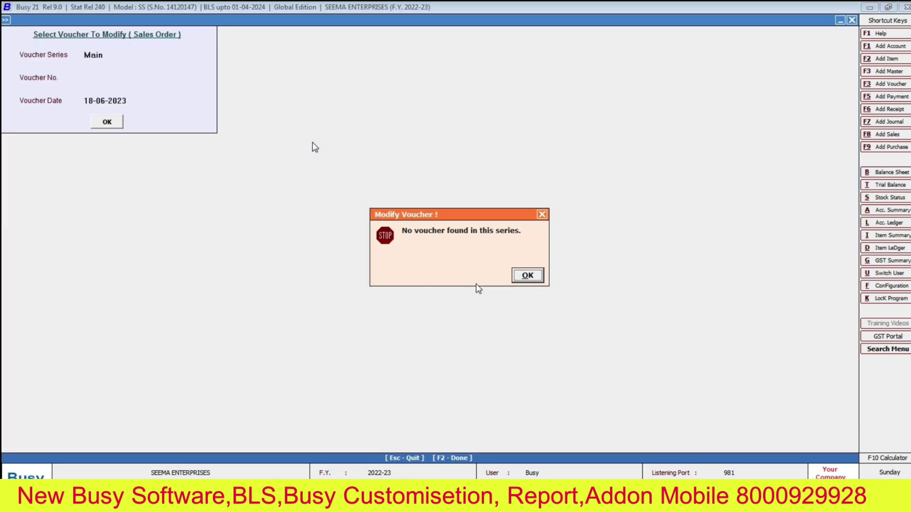
{"action": "key", "text": "Return"}
{"action": "key", "text": "Return"}
{"action": "key", "text": "Return"}
{"action": "key", "text": "Return"}
{"action": "key", "text": "Return"}
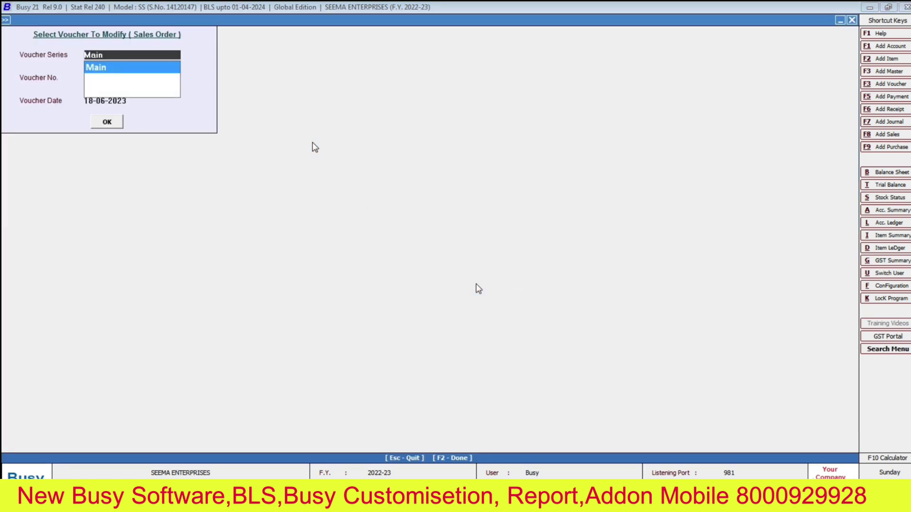
{"action": "key", "text": "Escape"}
{"action": "key", "text": "Left"}
{"action": "key", "text": "Down"}
{"action": "key", "text": "Up"}
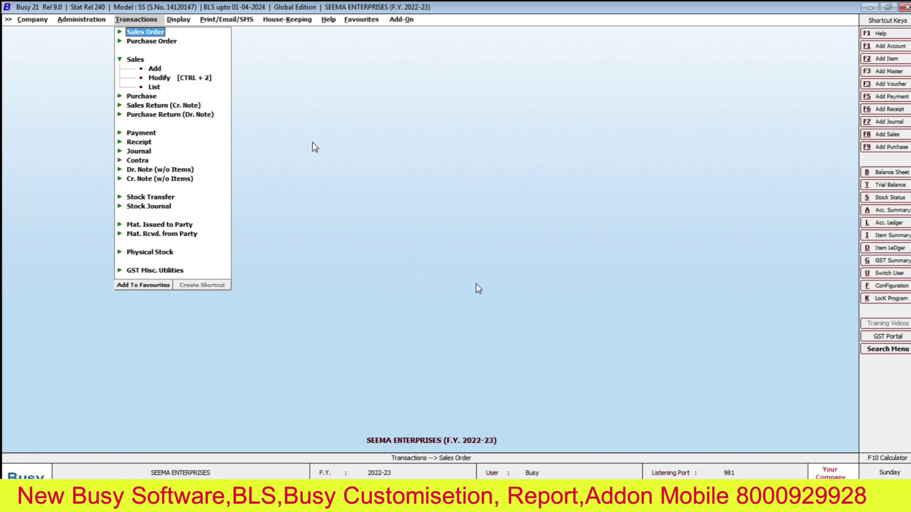
Step: Open the Voucher Series Configuration from the administration settings
{"action": "key", "text": "Left"}
{"action": "key", "text": "Down"}
{"action": "key", "text": "Return"}
{"action": "key", "text": "Down"}
{"action": "key", "text": "Down"}
{"action": "key", "text": "Down"}
{"action": "key", "text": "Down"}
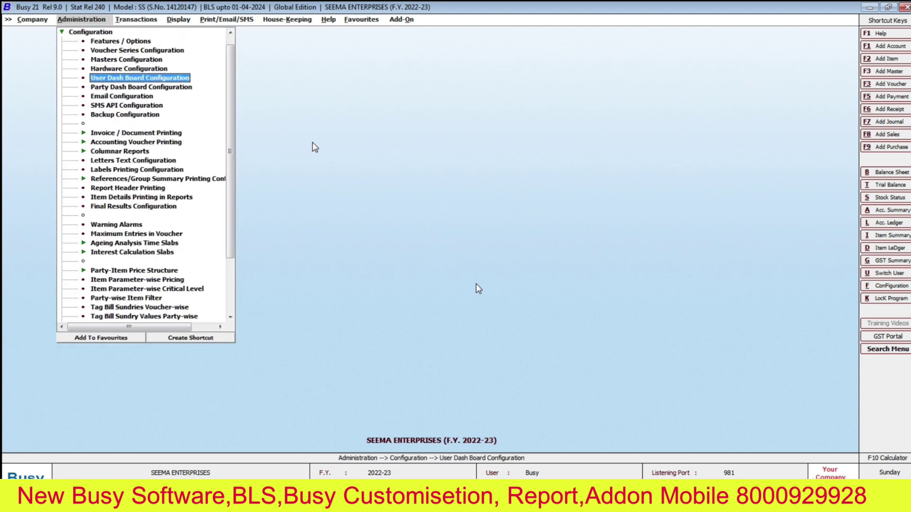
{"action": "key", "text": "Up"}
{"action": "key", "text": "Up"}
{"action": "key", "text": "Up"}
{"action": "key", "text": "Return"}
Step: Open the voucher configuration of the Sales Order series Main and look over its Standard POS options
{"action": "key", "text": "Down"}
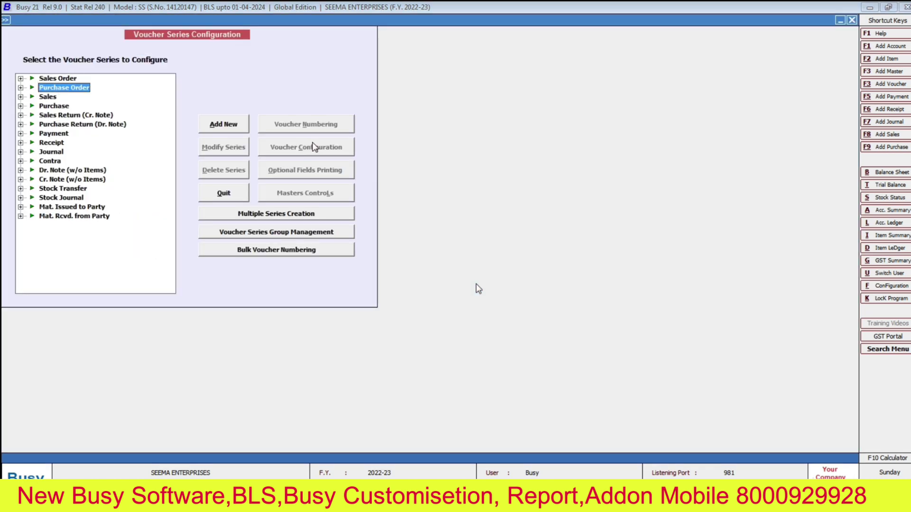
{"action": "key", "text": "Up"}
{"action": "key", "text": "Right"}
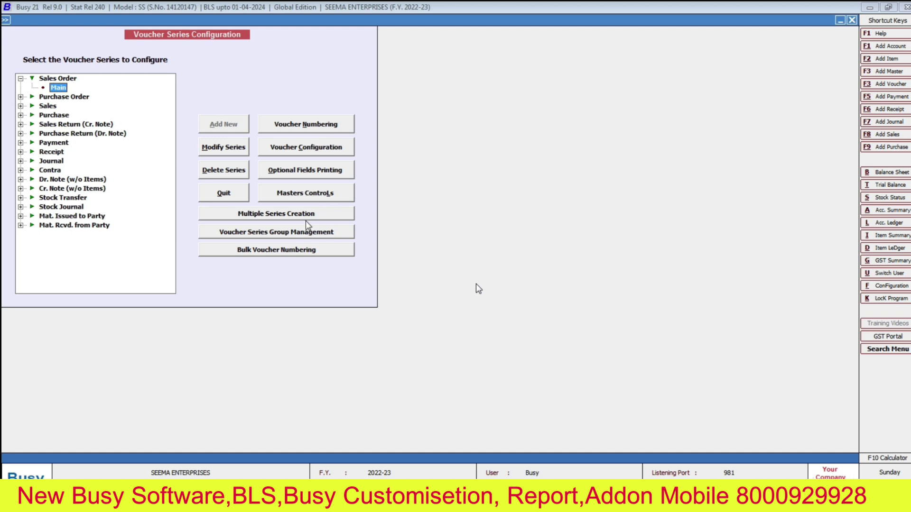
{"action": "left_click", "coordinate": [310, 145]}
{"action": "left_click", "coordinate": [372, 359]}
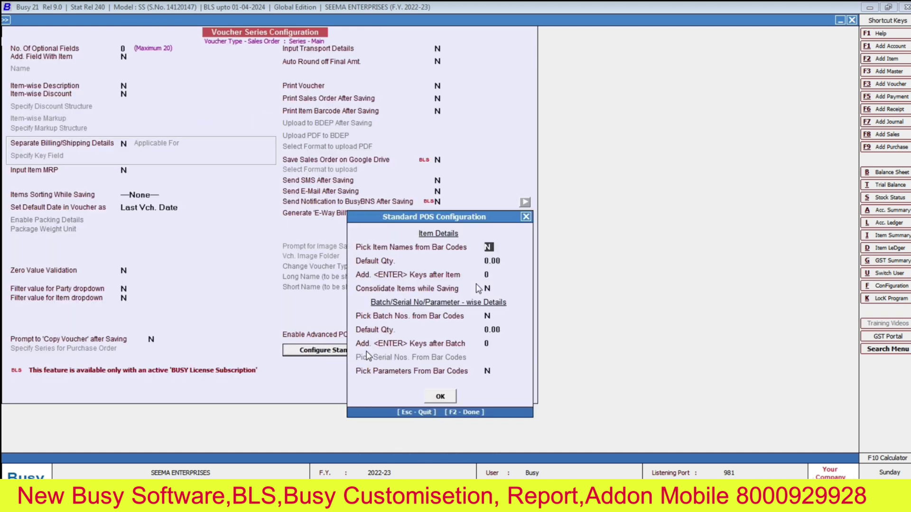
{"action": "left_click", "coordinate": [448, 397]}
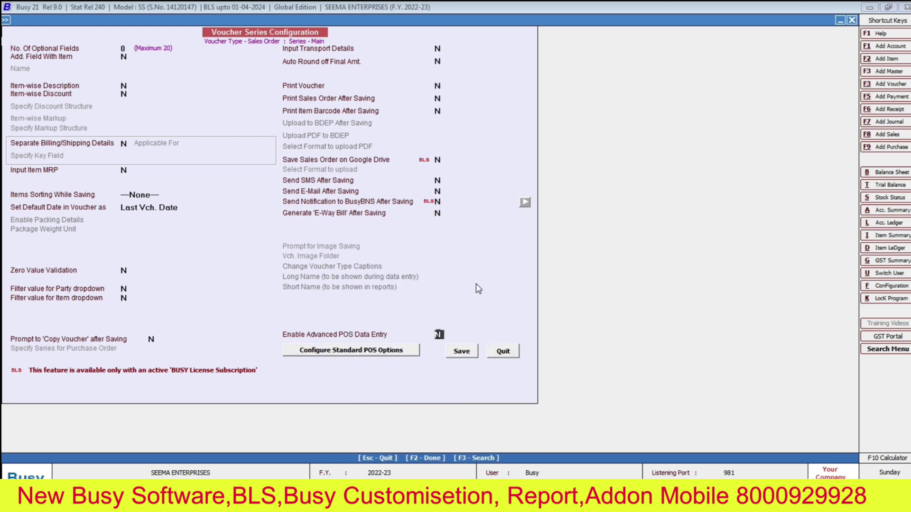
Step: Enable Advanced POS Data Entry for the Sales Order series Main and open its grid column width settings
{"action": "key", "text": "y"}
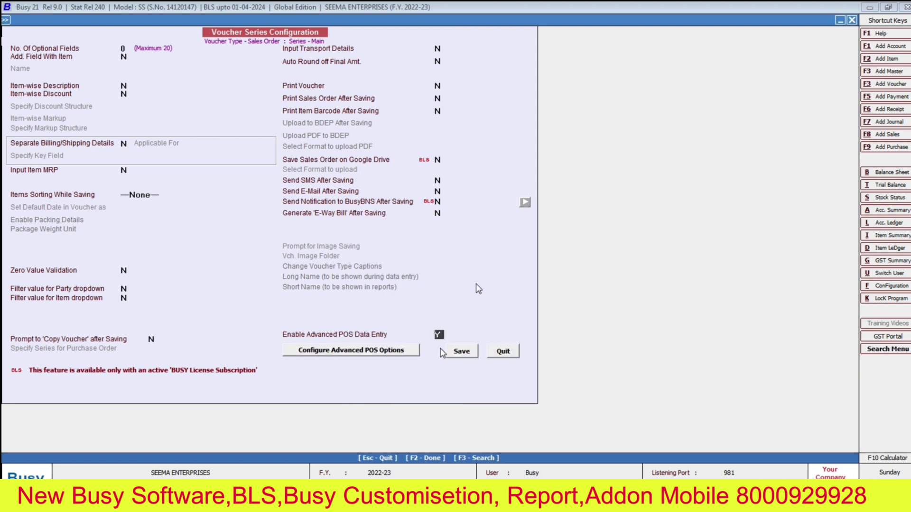
{"action": "left_click", "coordinate": [376, 355]}
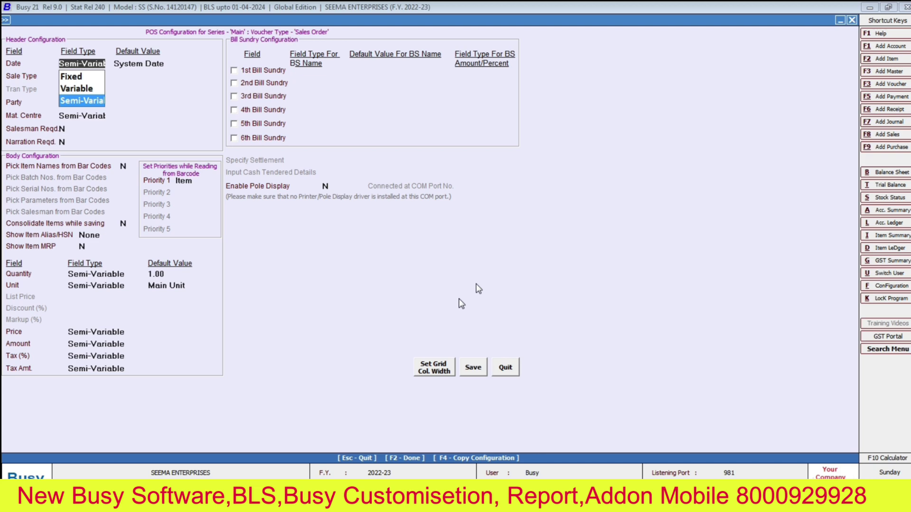
{"action": "left_click", "coordinate": [446, 369]}
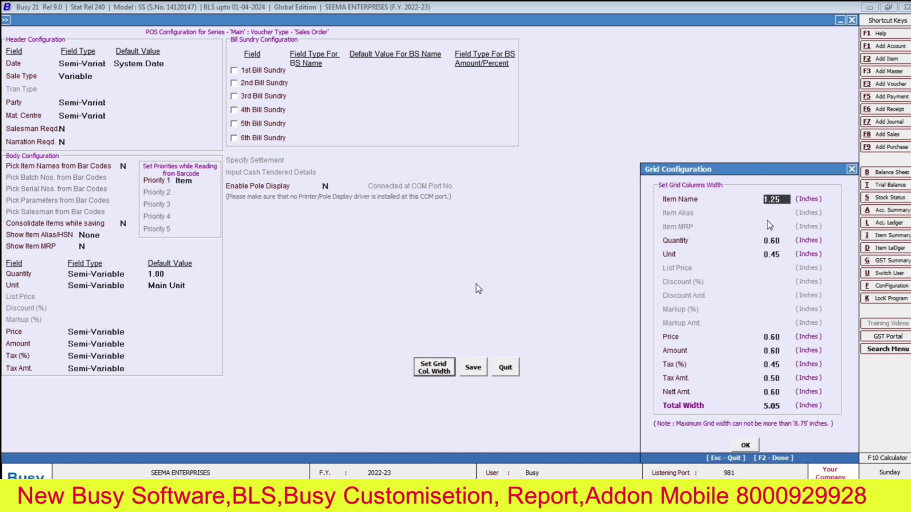